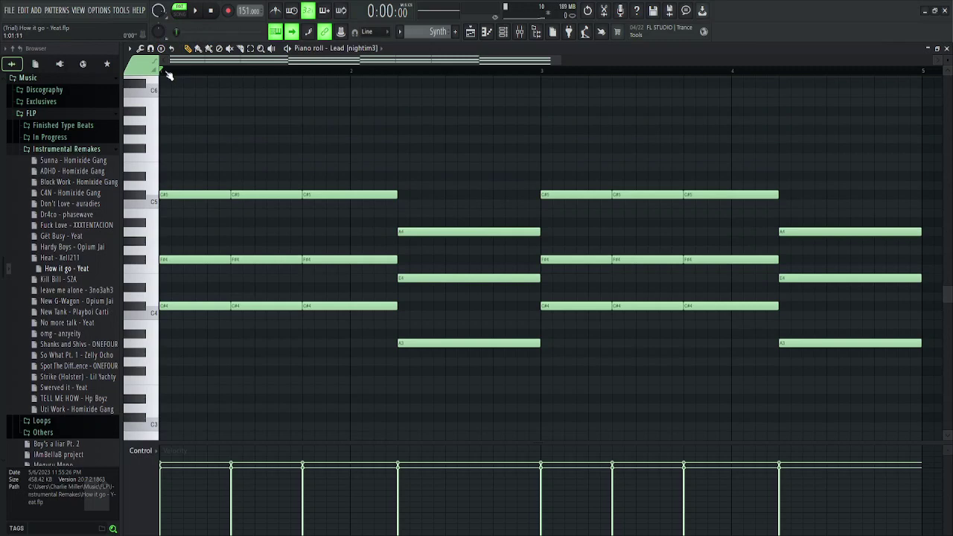
Step: Play the Lead [nightim3] chords of the Synth pattern and the Synth [jujutsu] melody of the Lead pattern
key(space)
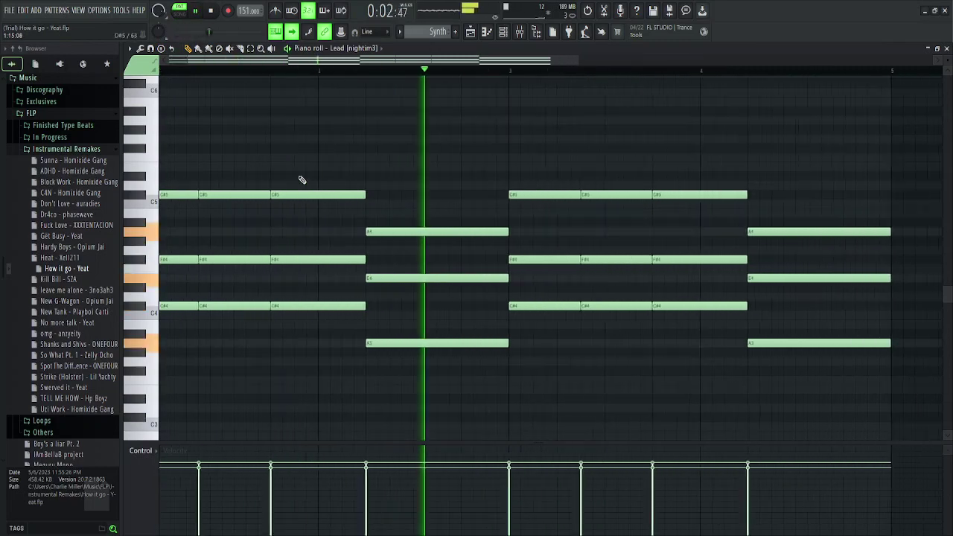
scroll(204, 111, down, 1)
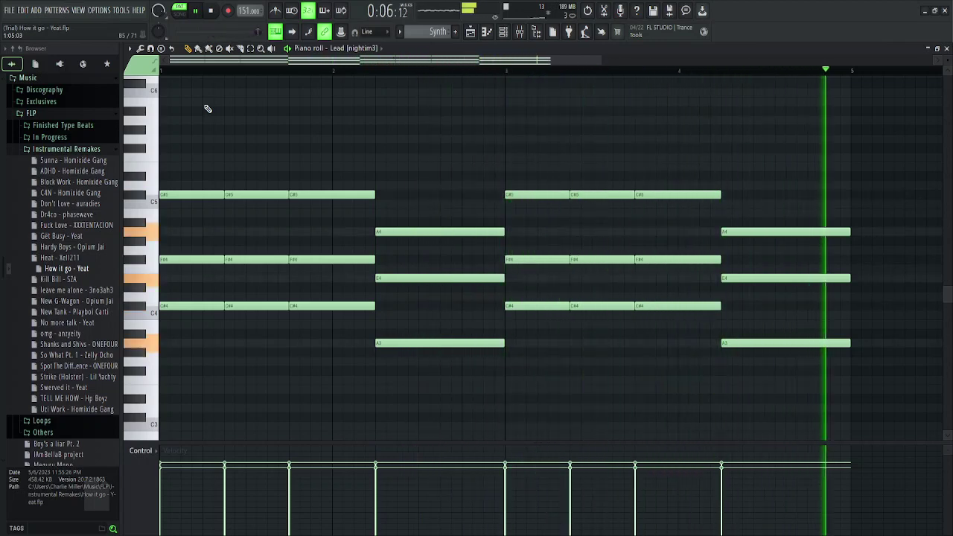
scroll(420, 33, down, 1)
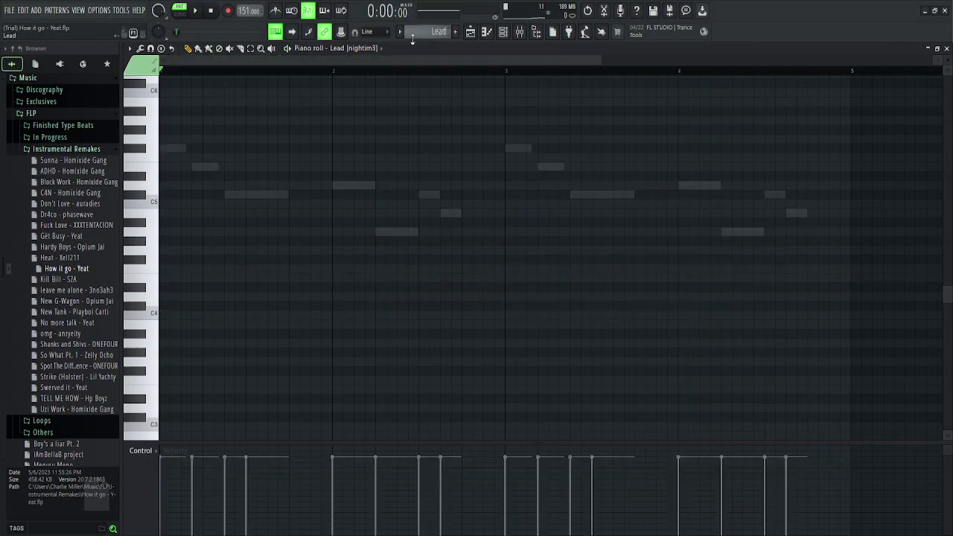
scroll(363, 49, up, 1)
scroll(268, 139, up, 4)
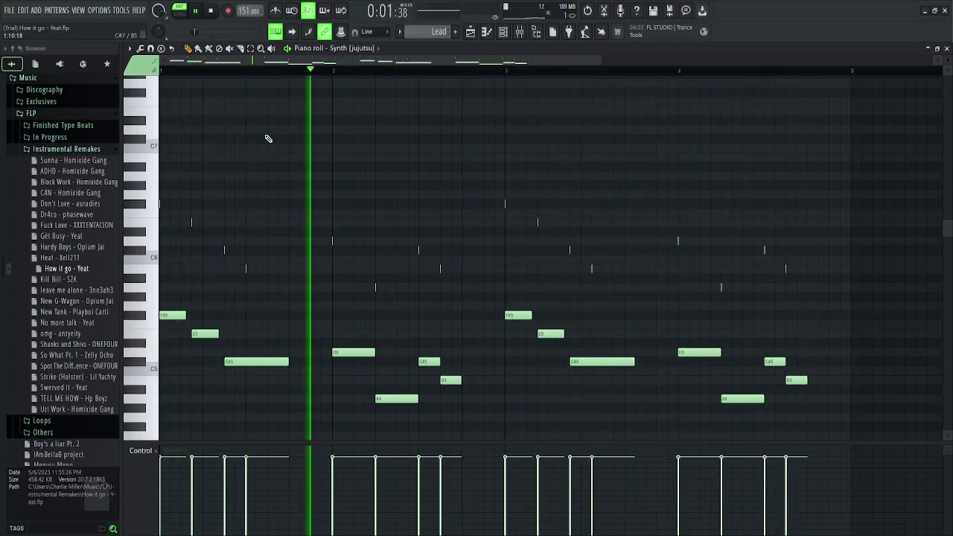
click(7, 47)
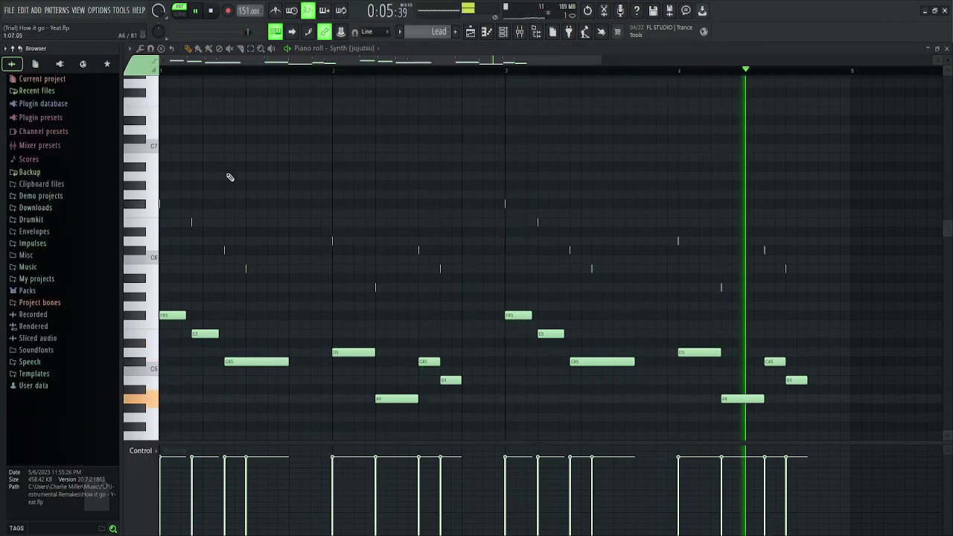
key(space)
Step: Switch to the C-Lead pattern and play it while viewing the Lead [Turban] and Lead [I WISH I WAS A DOG]_2 notes
scroll(427, 34, down, 1)
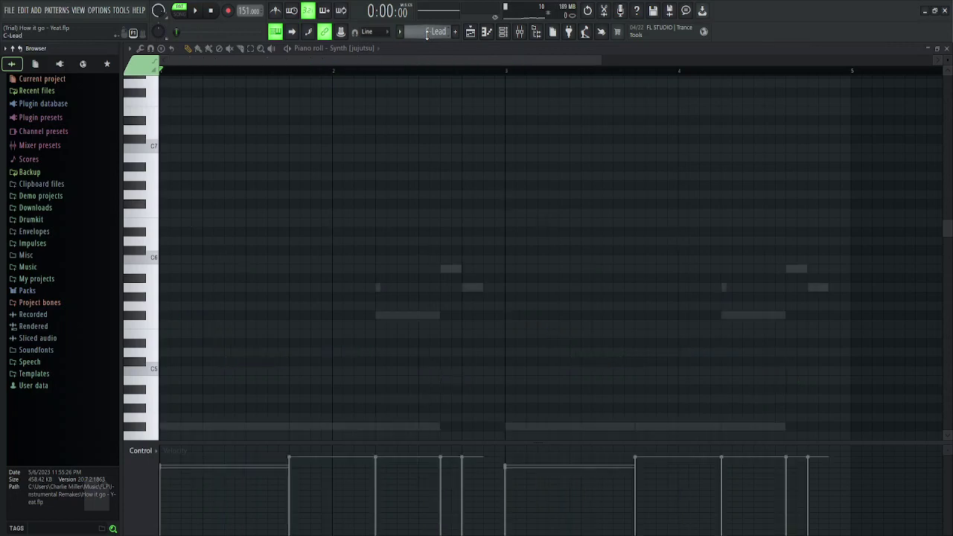
scroll(345, 52, up, 1)
scroll(262, 230, down, 4)
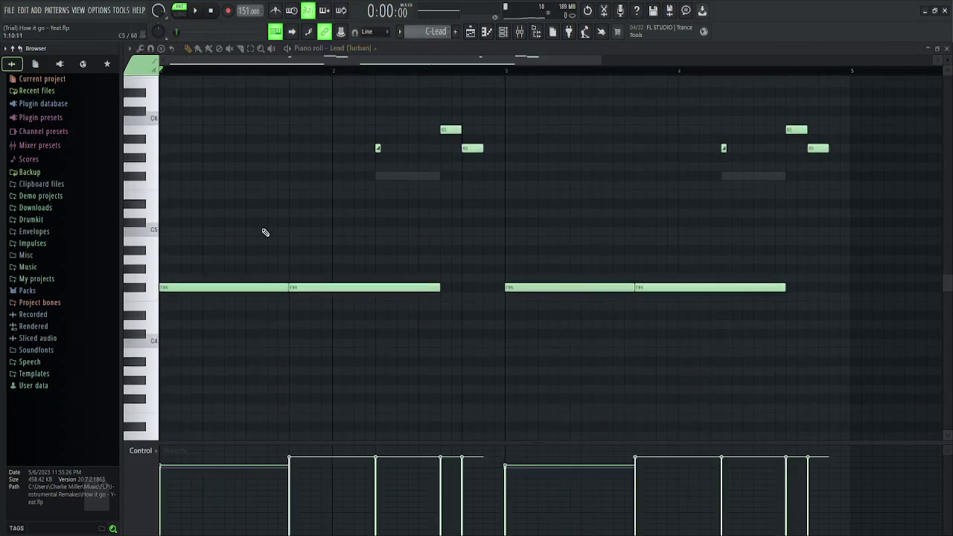
key(space)
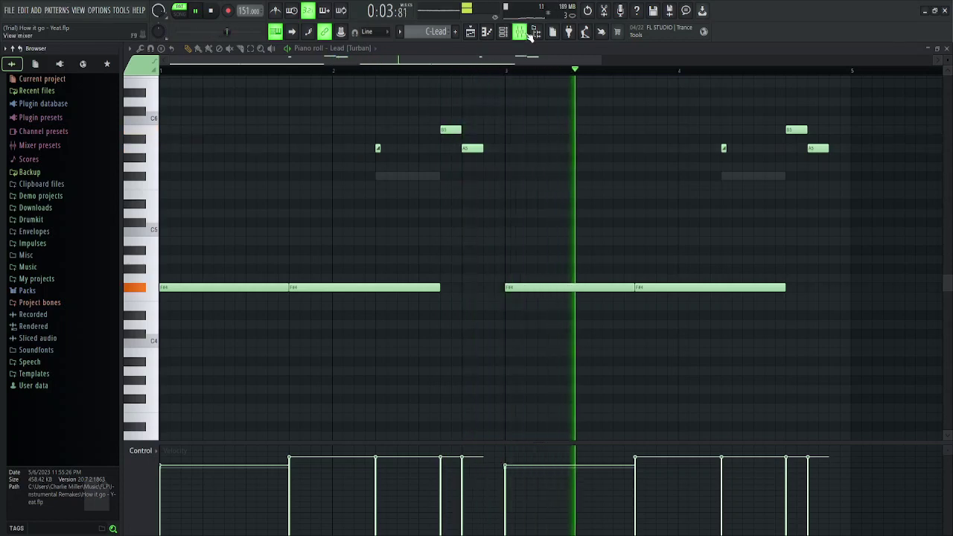
scroll(320, 54, down, 1)
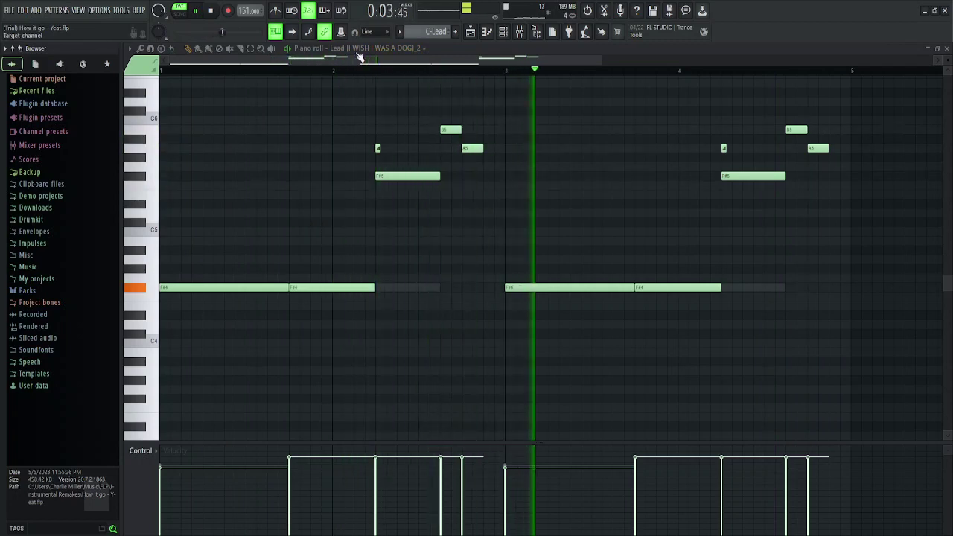
scroll(360, 56, up, 1)
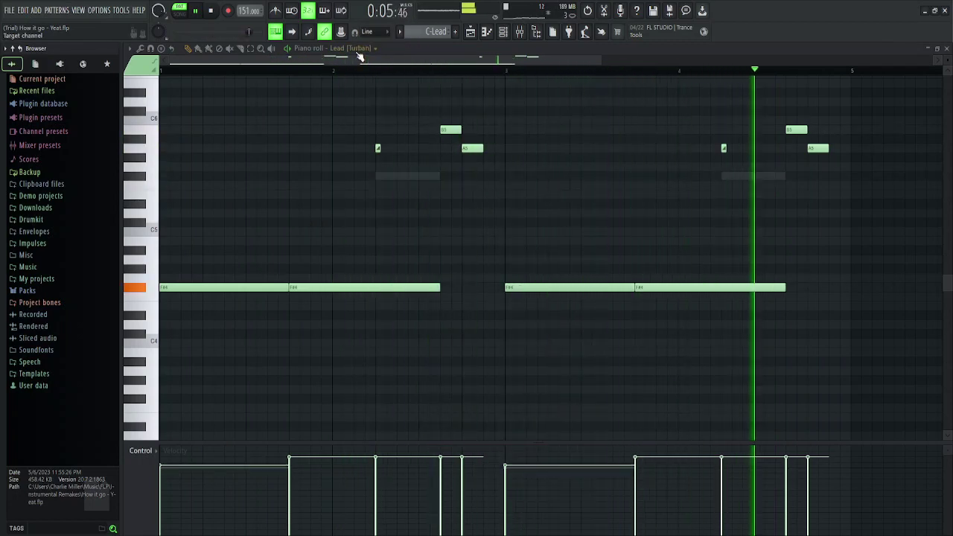
key(space)
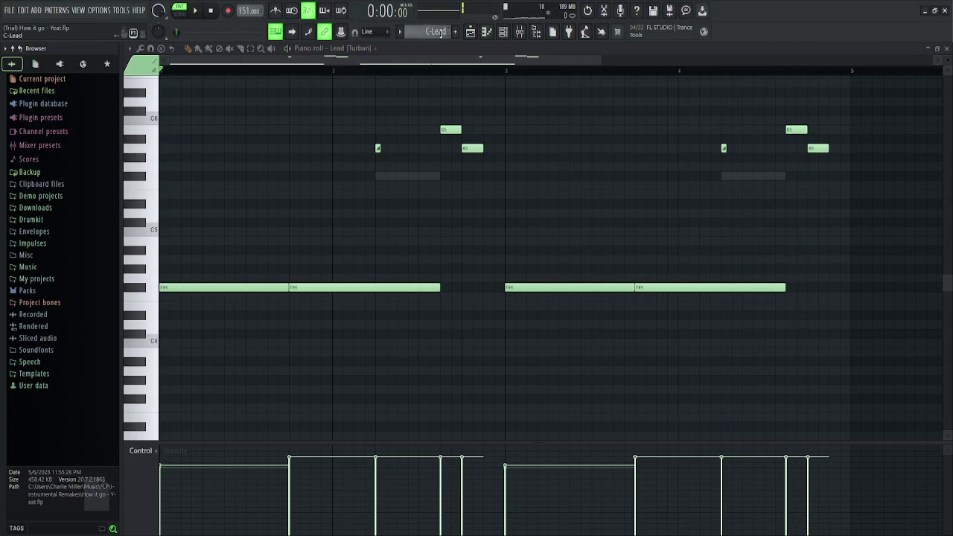
Step: Switch to the 808 01 pattern and play it with the 808 [Way Back] notes shown in the piano roll
scroll(440, 33, up, 3)
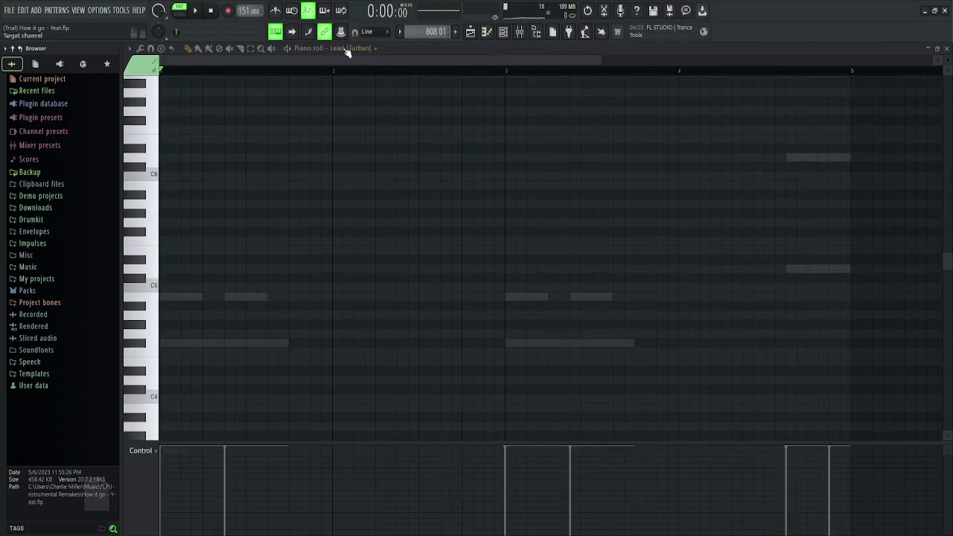
scroll(347, 56, down, 1)
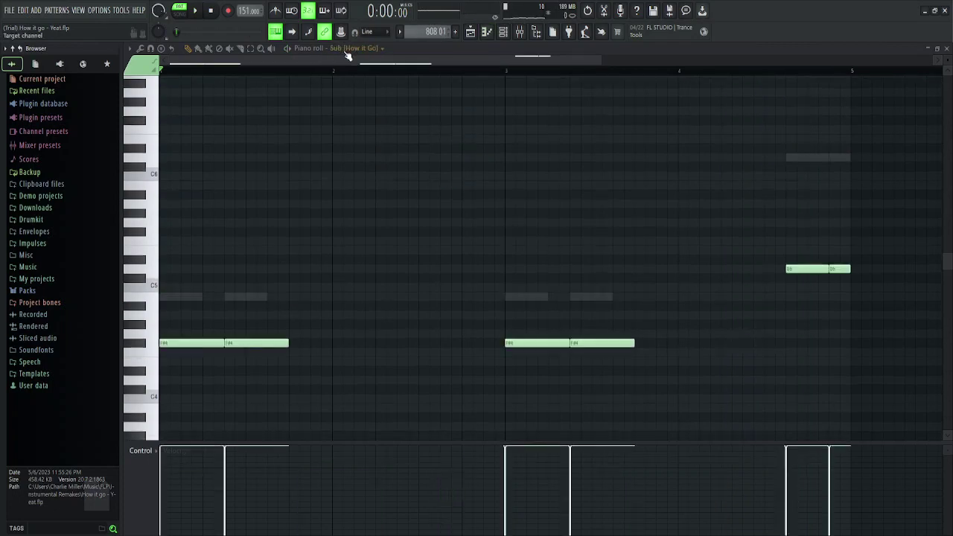
scroll(347, 55, up, 1)
key(space)
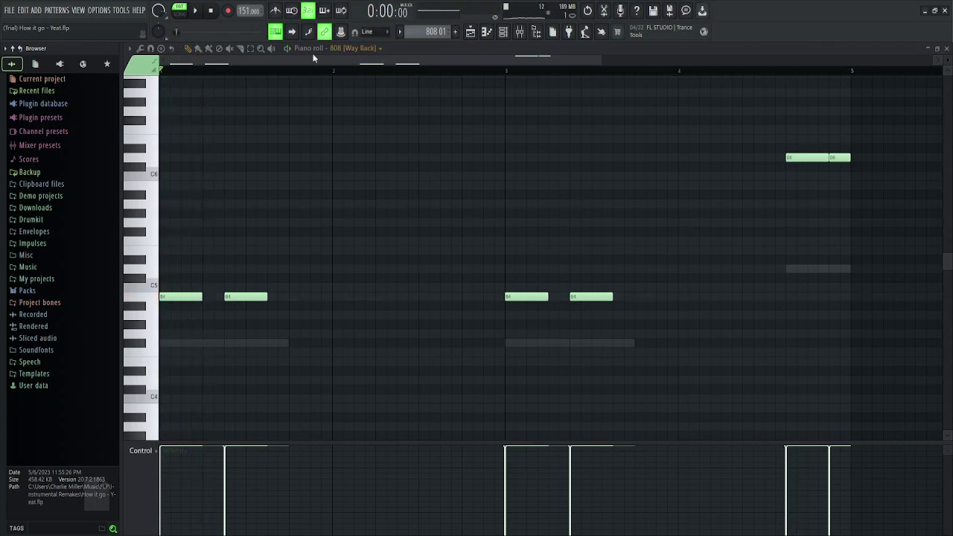
click(508, 35)
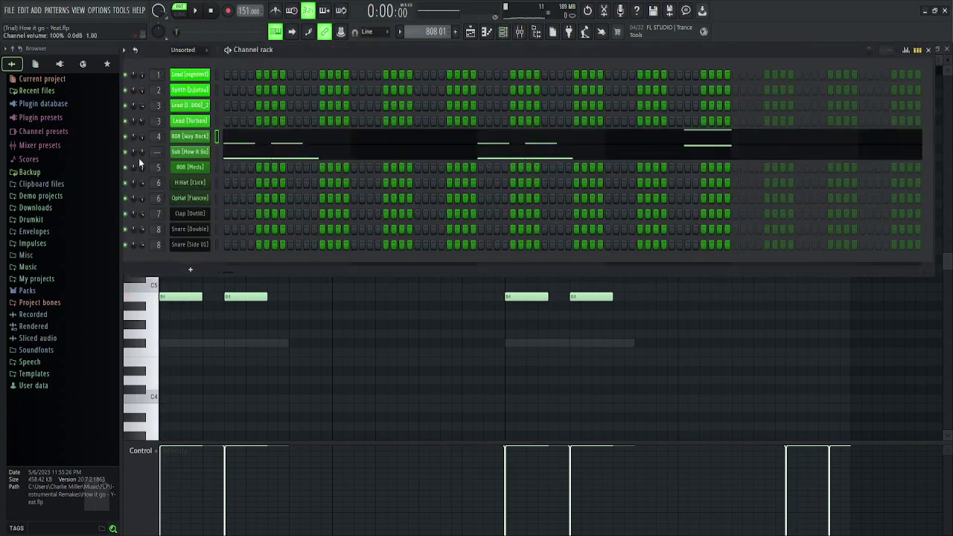
click(275, 137)
key(space)
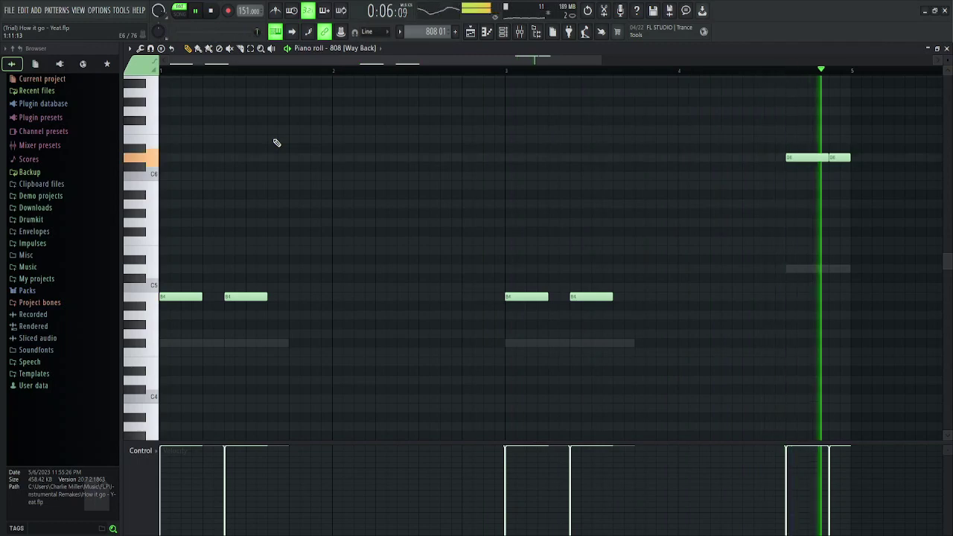
Step: Open the Sub [How it Go] notes of the 808 01 pattern in the piano roll and play them
click(505, 34)
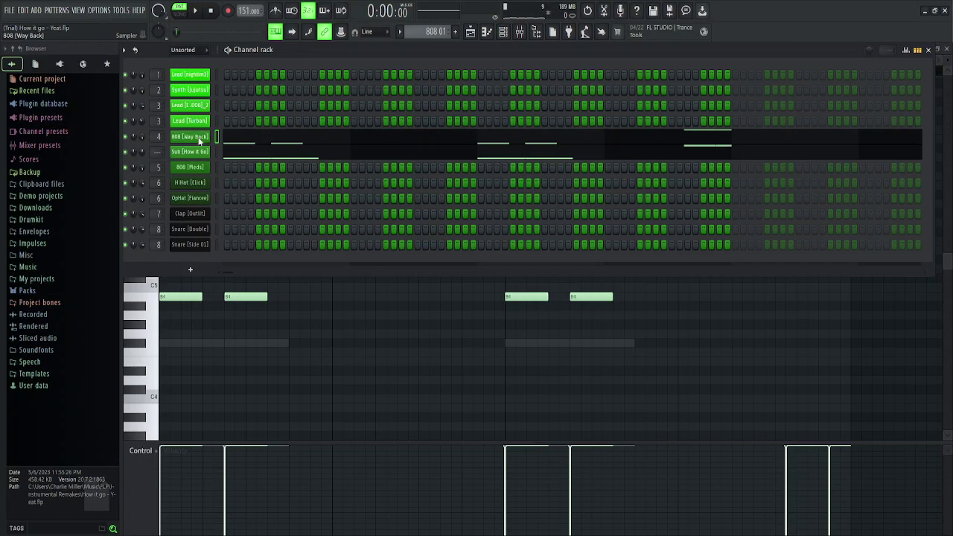
click(260, 158)
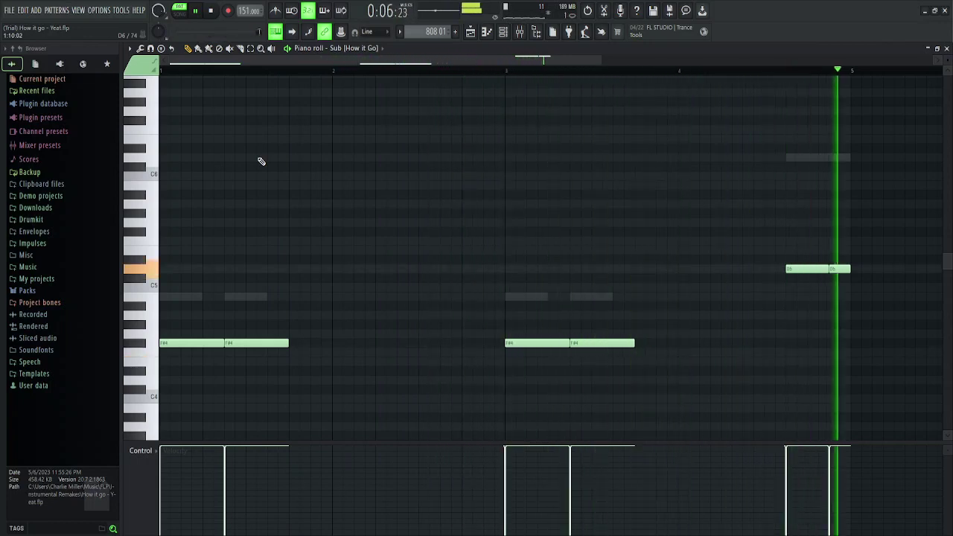
key(space)
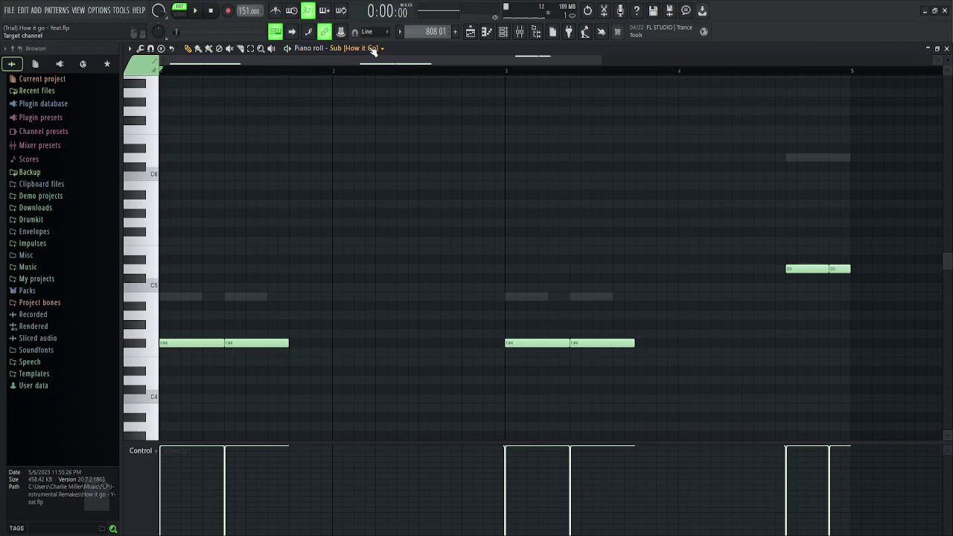
Step: Return to the 808 [Way Back] notes and replay the 808 01 pattern, checking its channels in the channel rack
scroll(374, 48, down, 1)
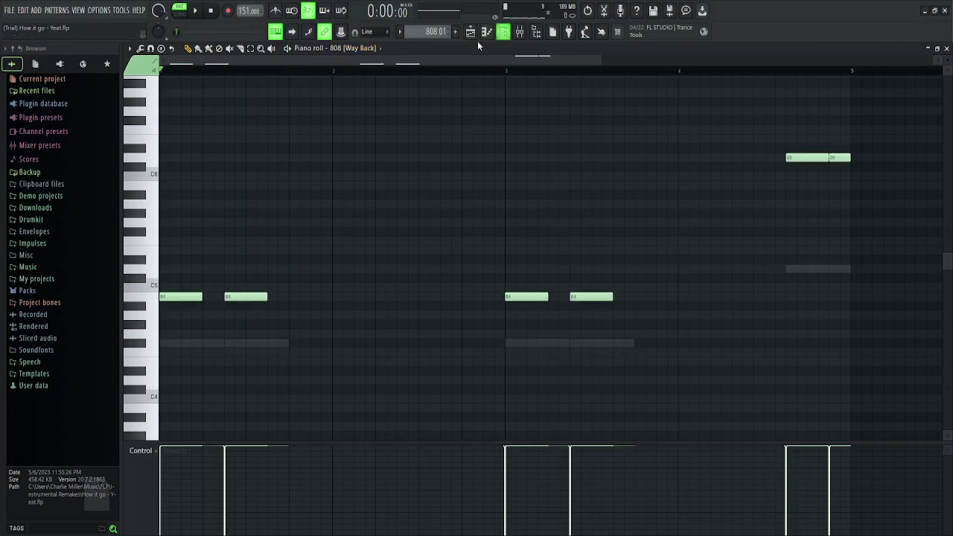
click(503, 32)
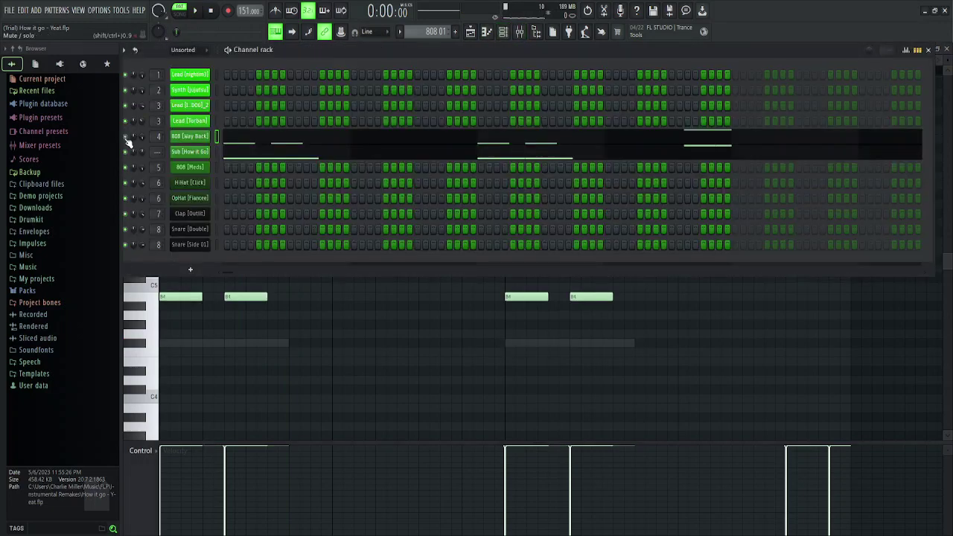
key(F6)
key(space)
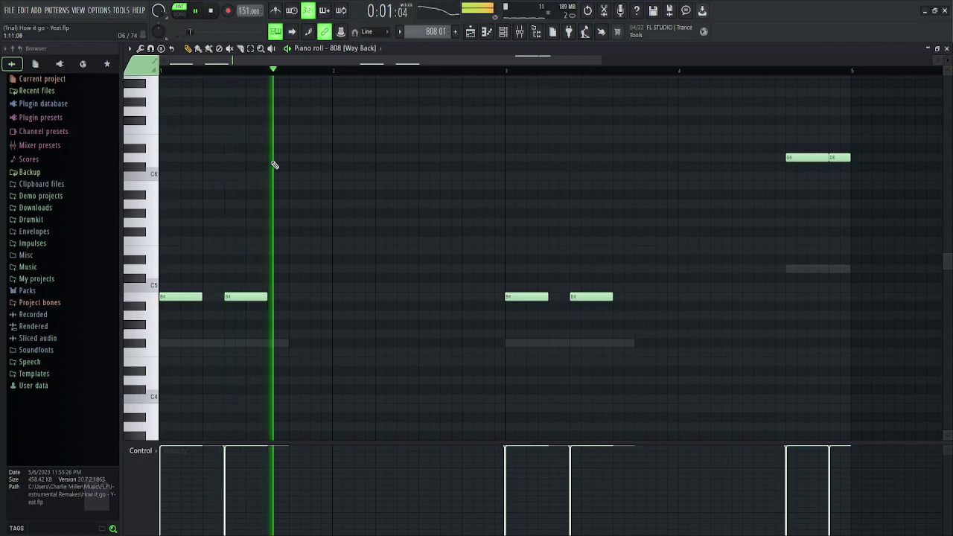
click(503, 31)
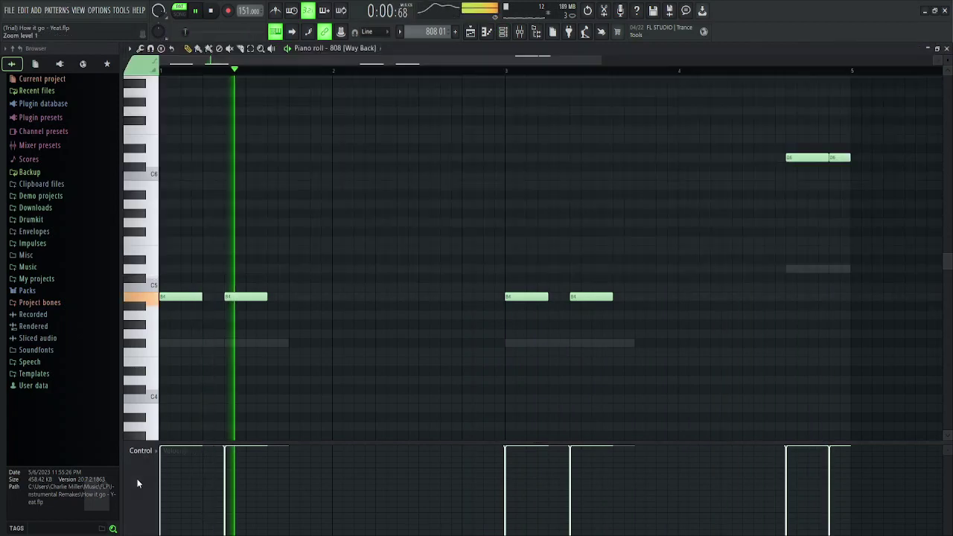
key(F6)
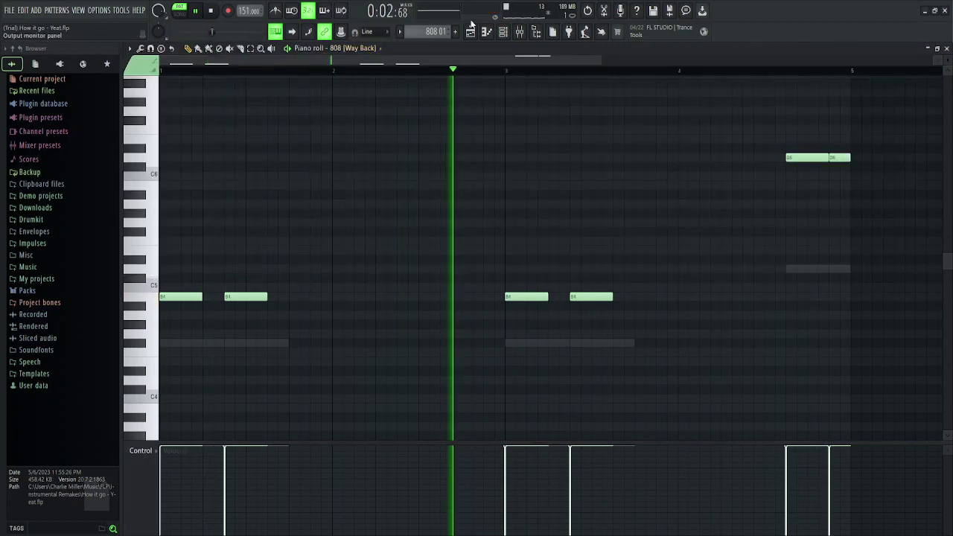
Step: Play the 808 [Way Back] notes in pattern 808 01 #2 and the 808 [Meds] notes in patterns 808 02 and 808 02 #2
scroll(358, 73, down, 1)
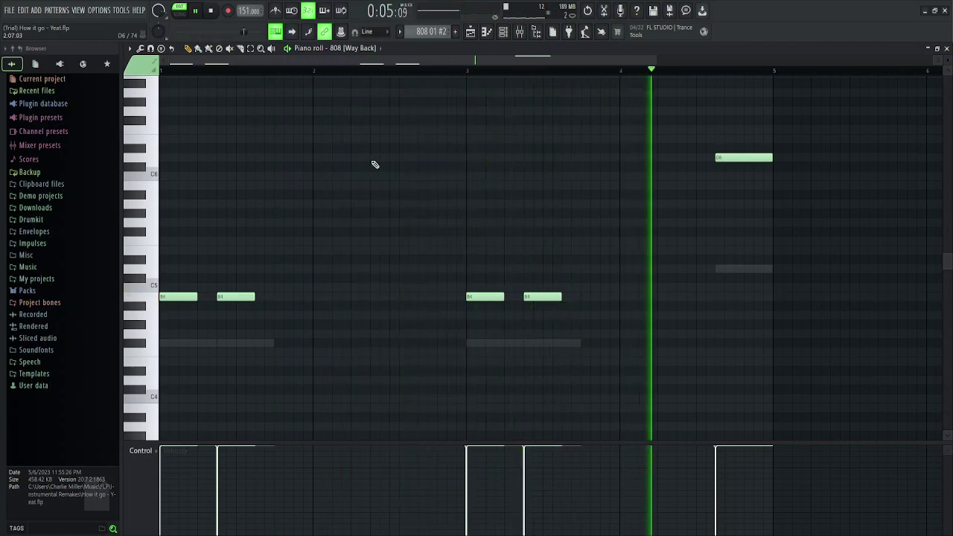
key(space)
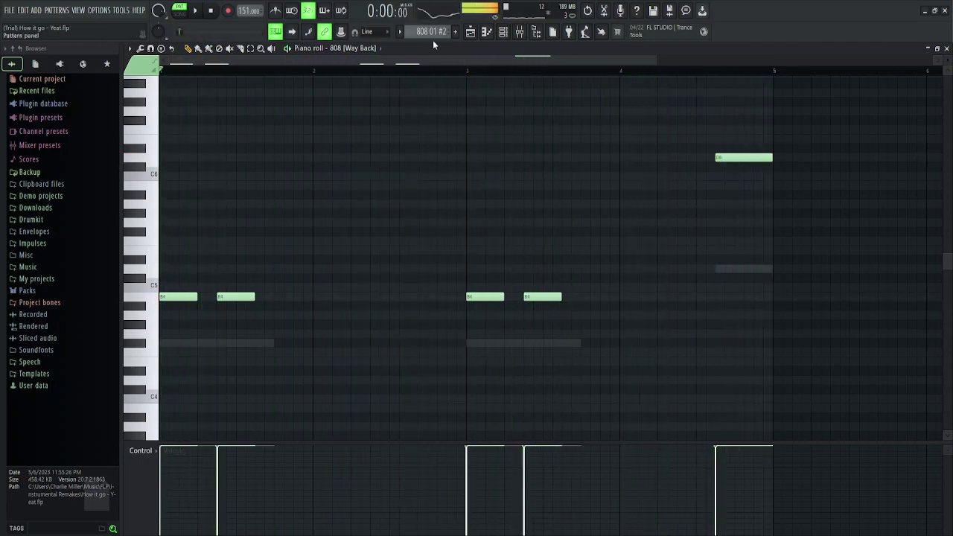
scroll(430, 37, down, 1)
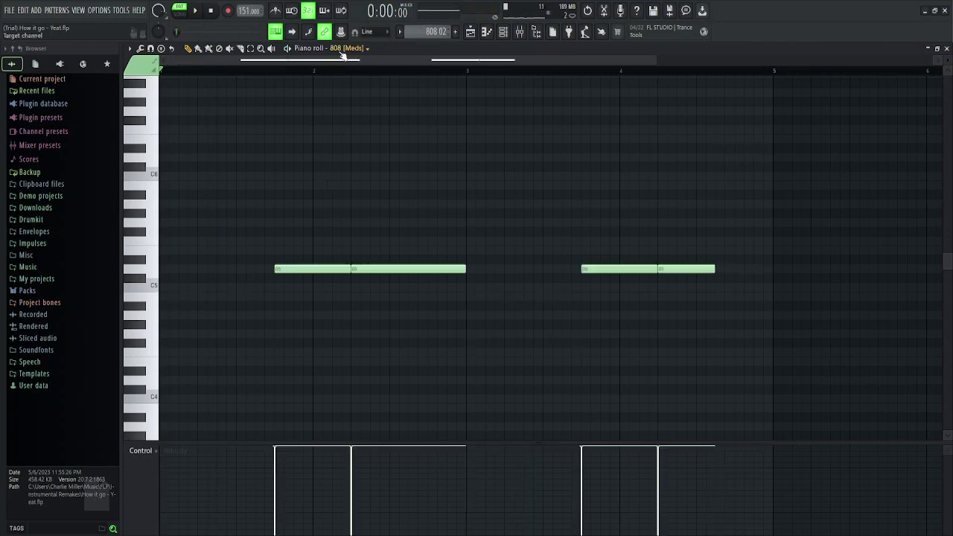
key(space)
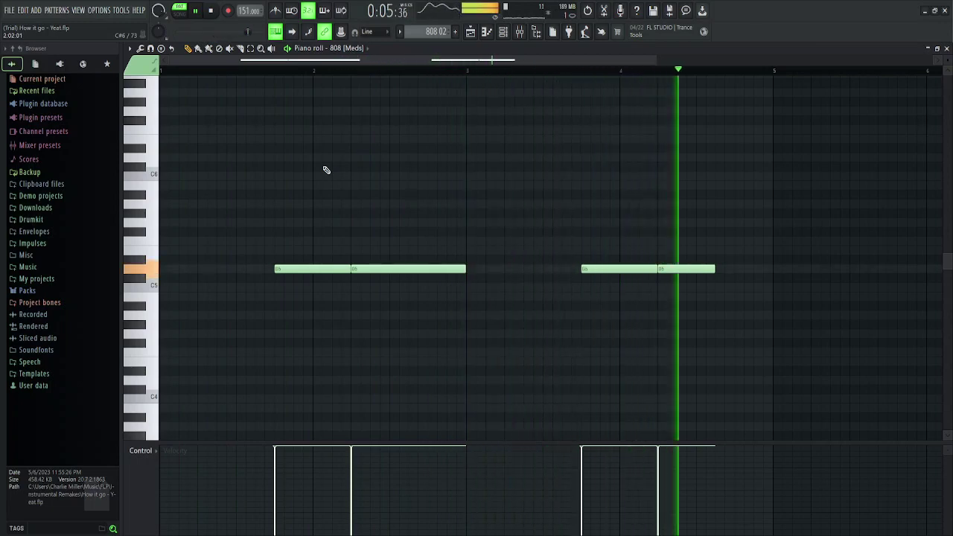
key(space)
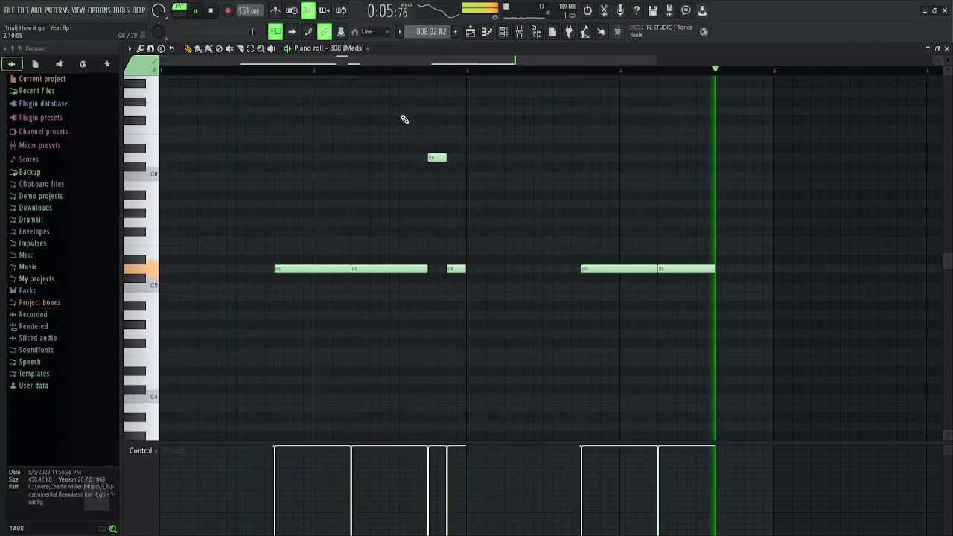
Step: Play the HiHat [Click] notes in the HiHat pattern and the OpHat [Fiancee] notes in the HiHat #2 pattern
scroll(437, 32, down, 1)
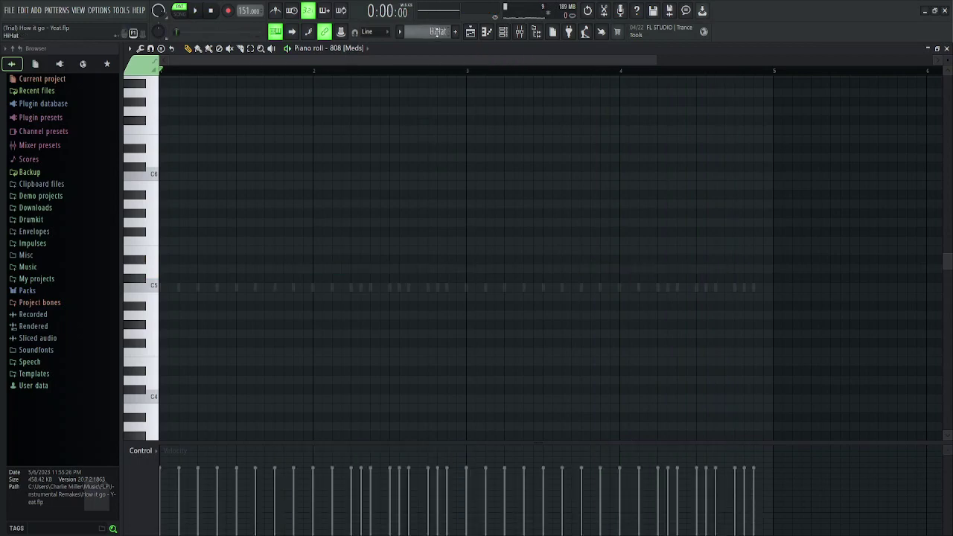
scroll(345, 53, down, 1)
scroll(266, 178, down, 1)
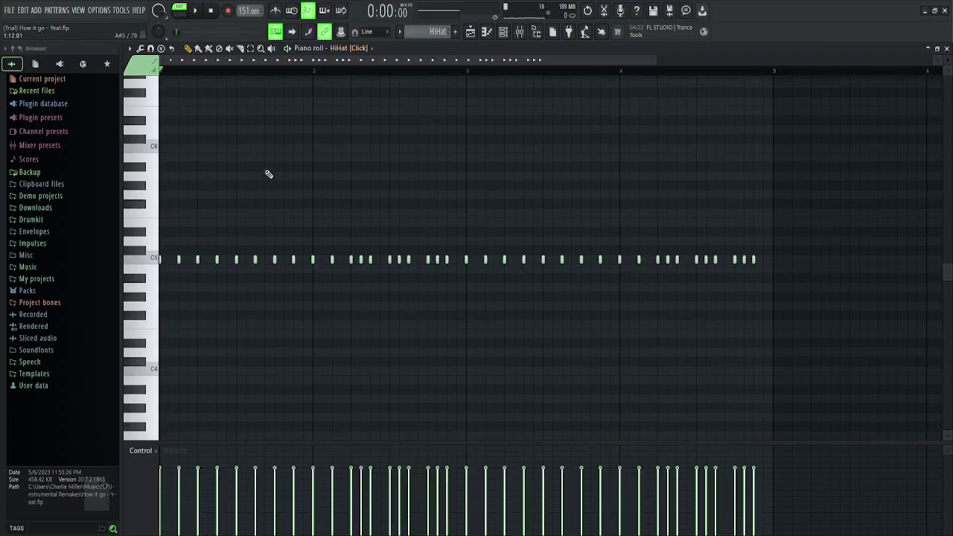
key(space)
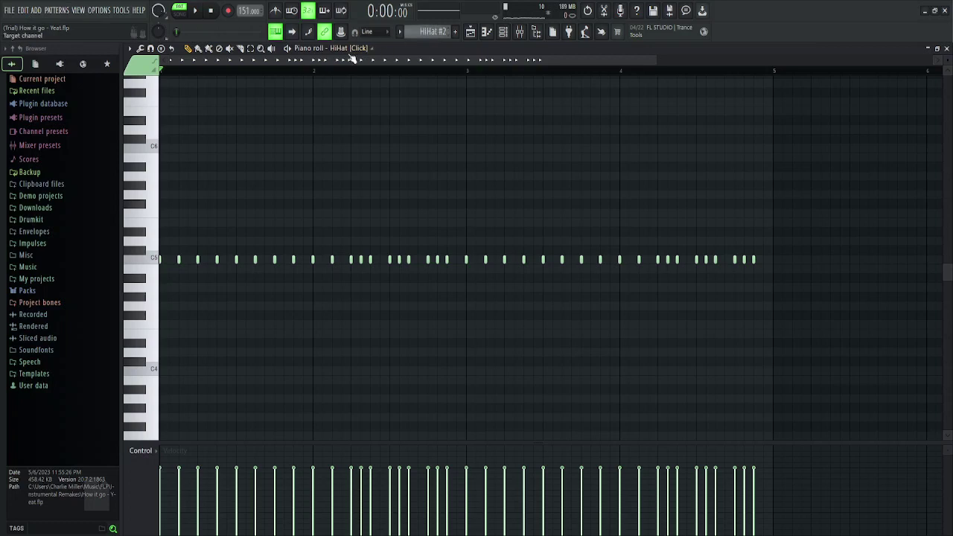
key(space)
scroll(345, 52, down, 1)
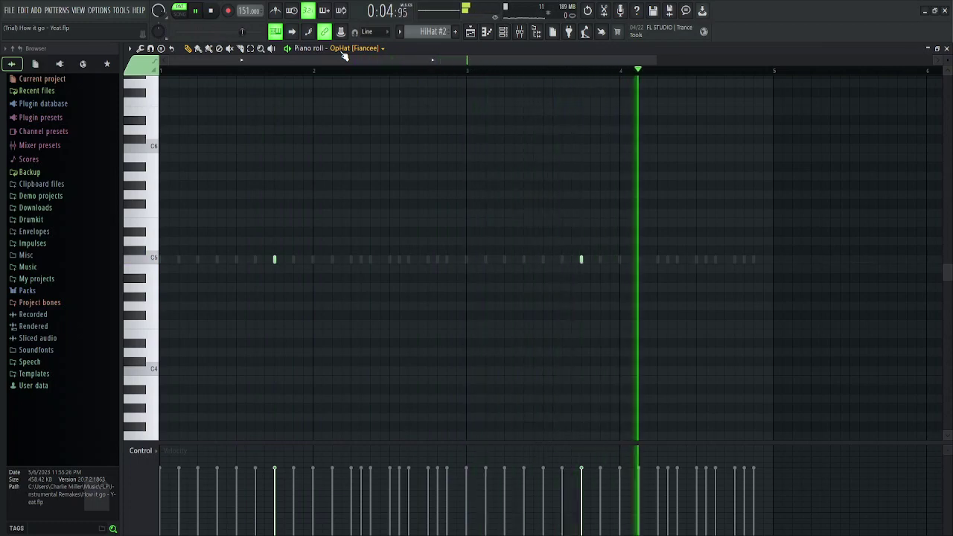
key(space)
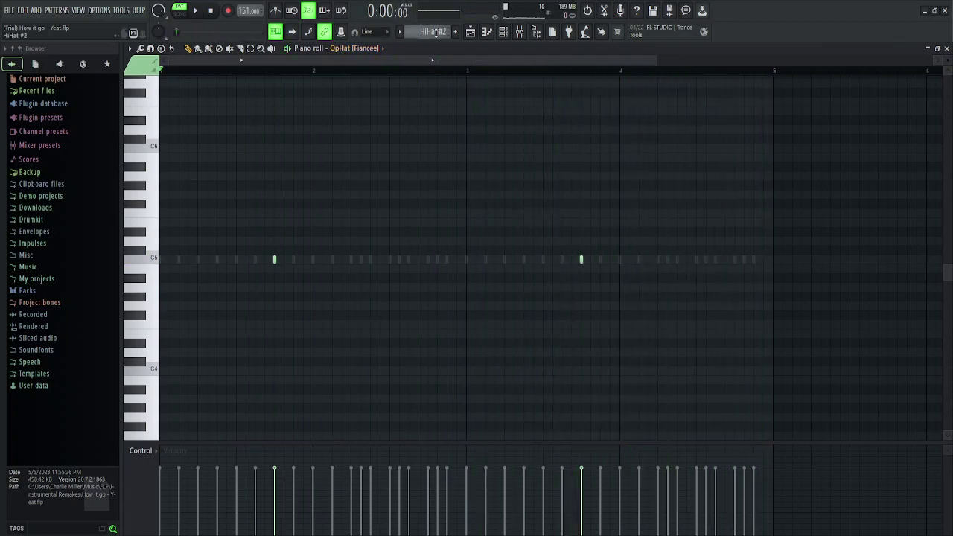
Step: Open the Clap notes of the Clap pattern in the piano roll and play them
scroll(435, 33, down, 1)
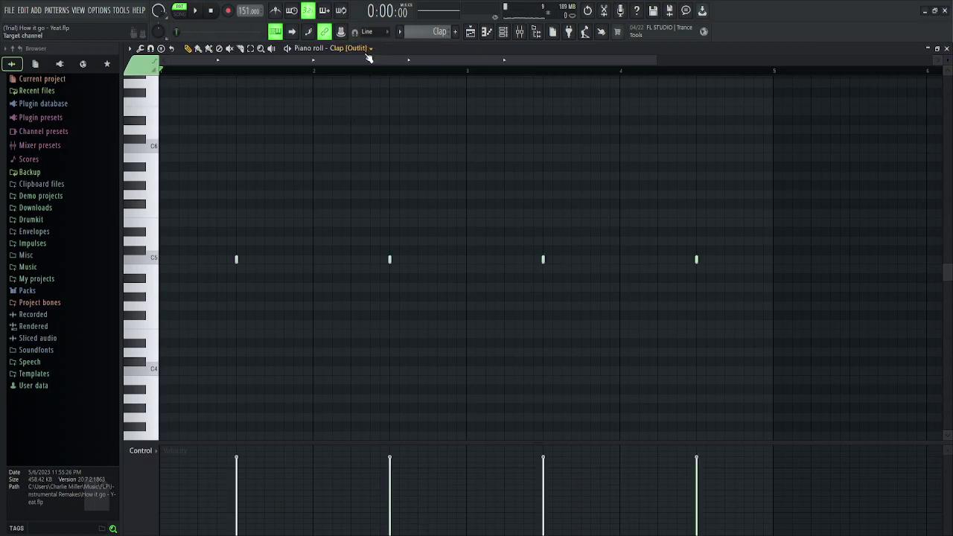
key(space)
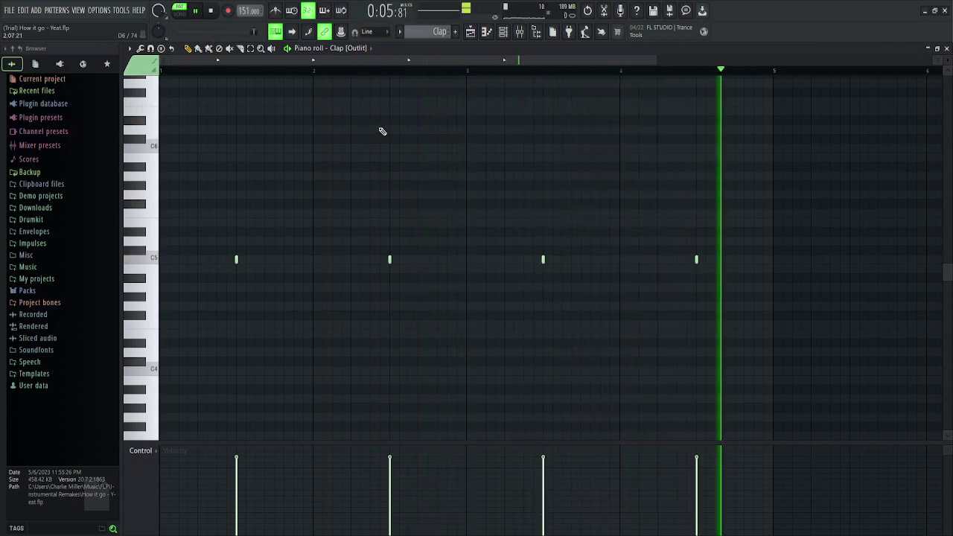
key(space)
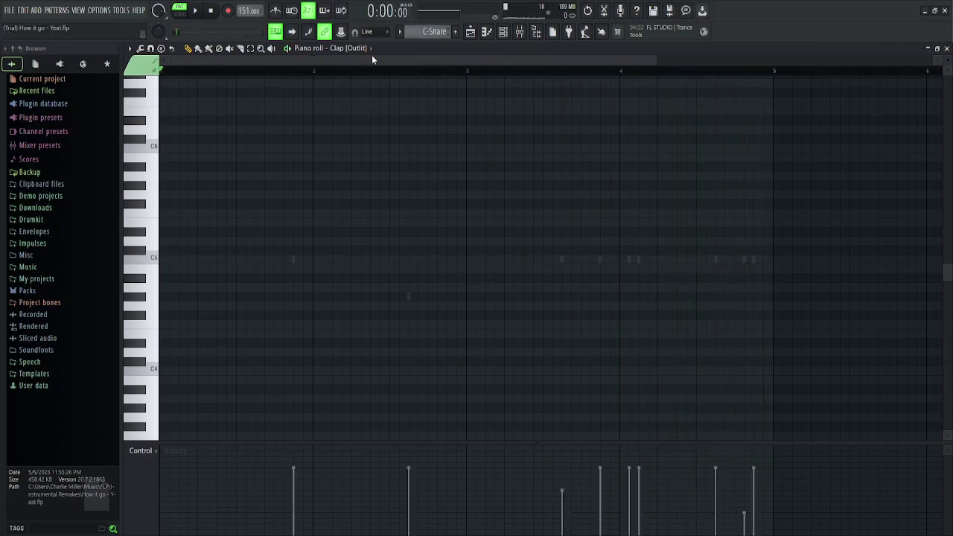
Step: Play the Snare [Double] and Snare [Side 01] notes in the C-Snare pattern and the Snare [Double] notes in C-Snare #2
scroll(368, 58, down, 2)
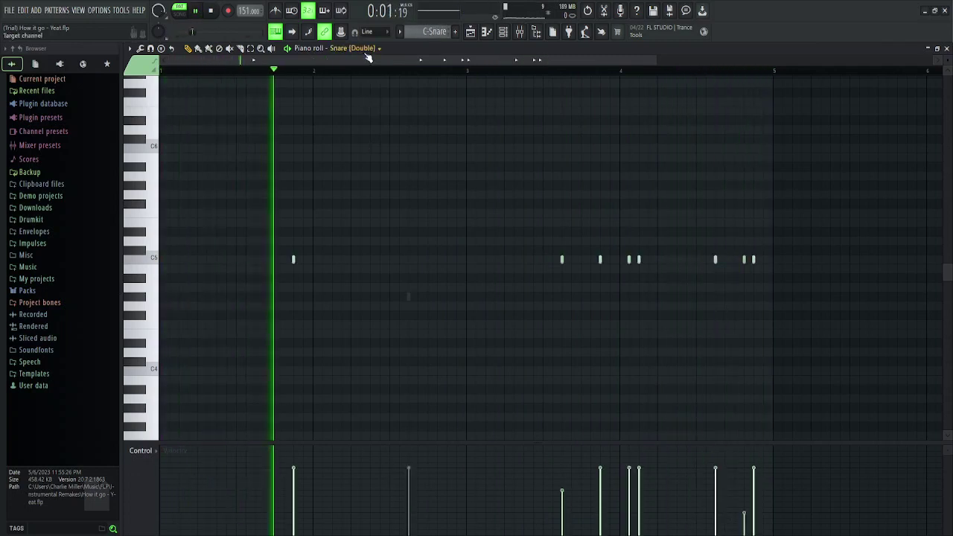
scroll(368, 58, up, 2)
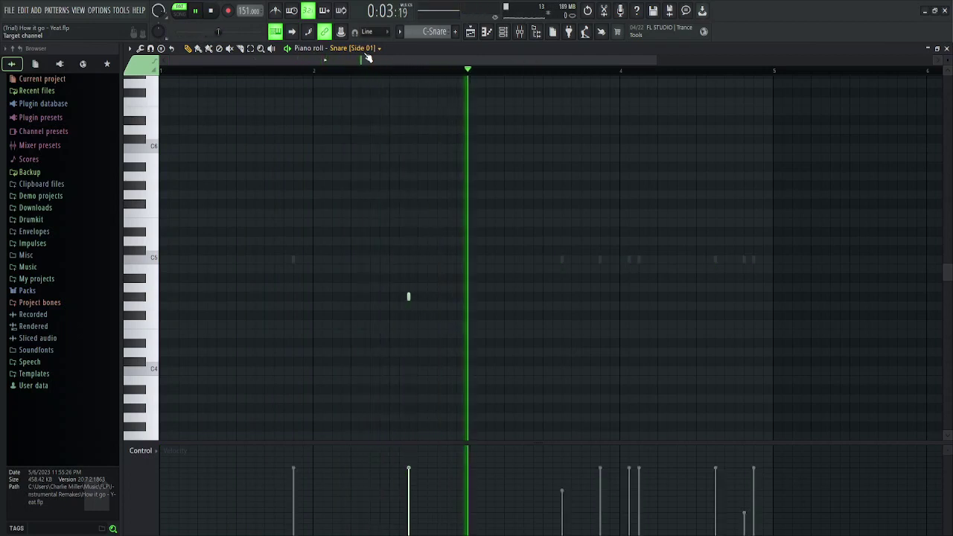
scroll(368, 58, down, 2)
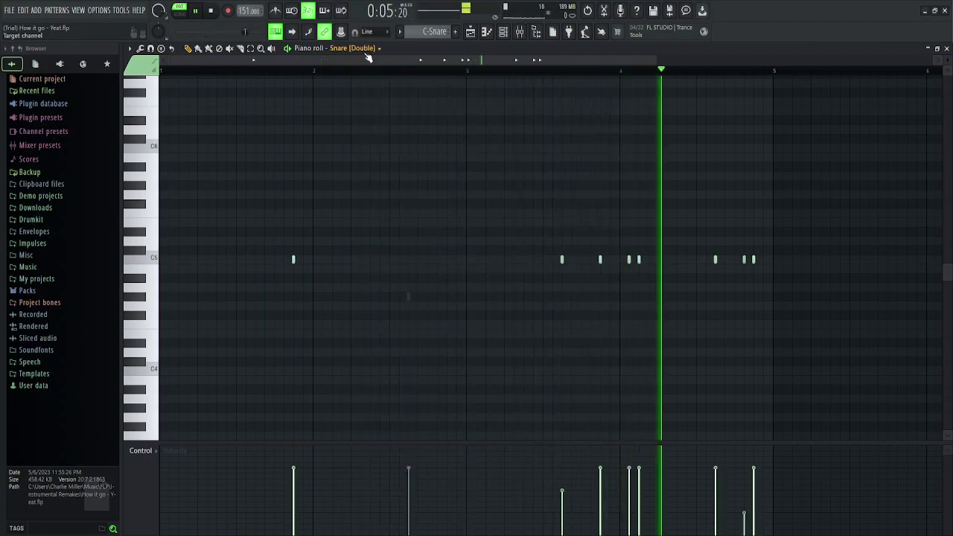
key(space)
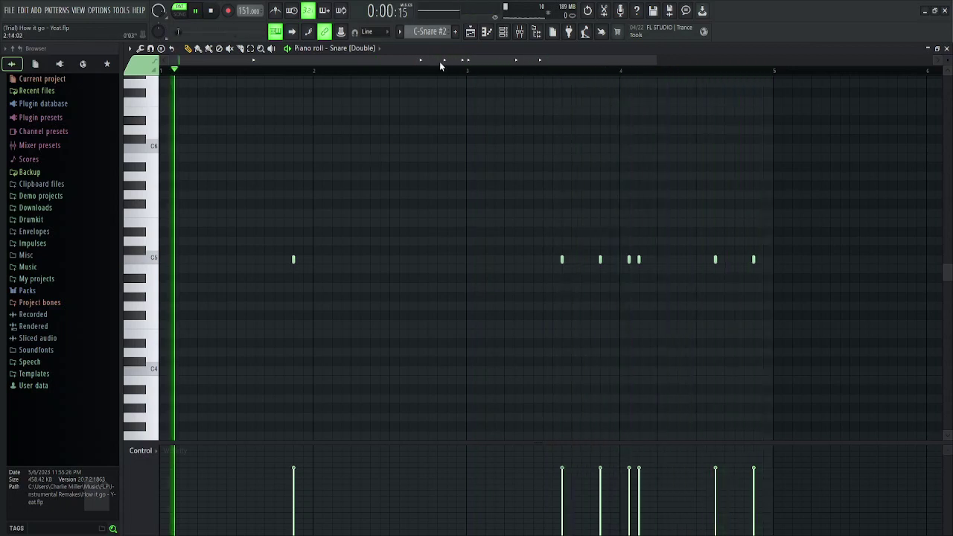
scroll(428, 32, up, 2)
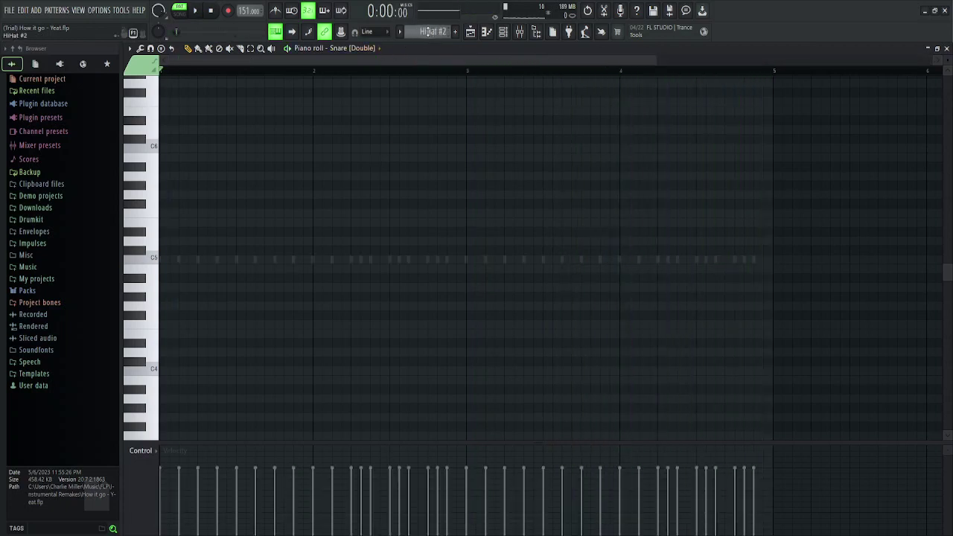
Step: Open the playlist and examine the full arrangement, from the first bars to the last clips
click(477, 32)
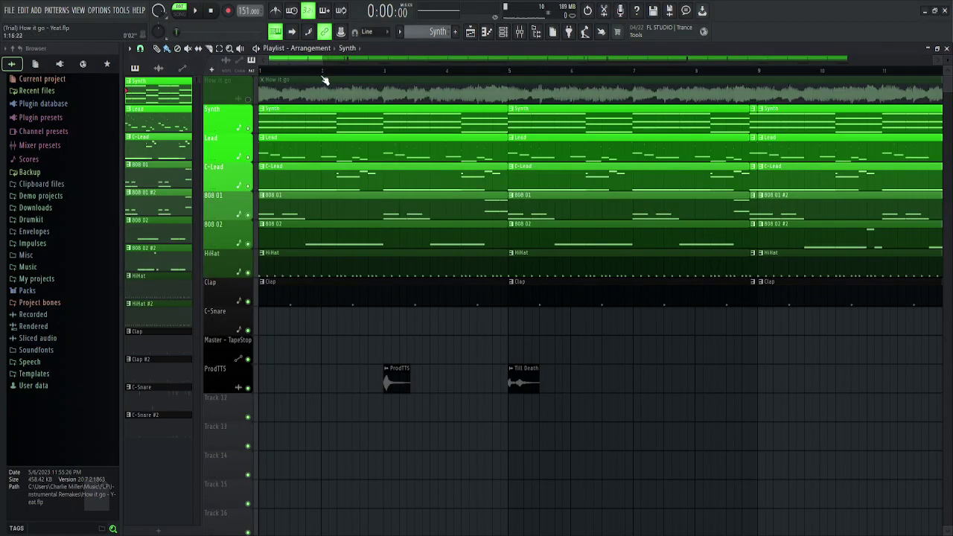
scroll(324, 61, down, 8)
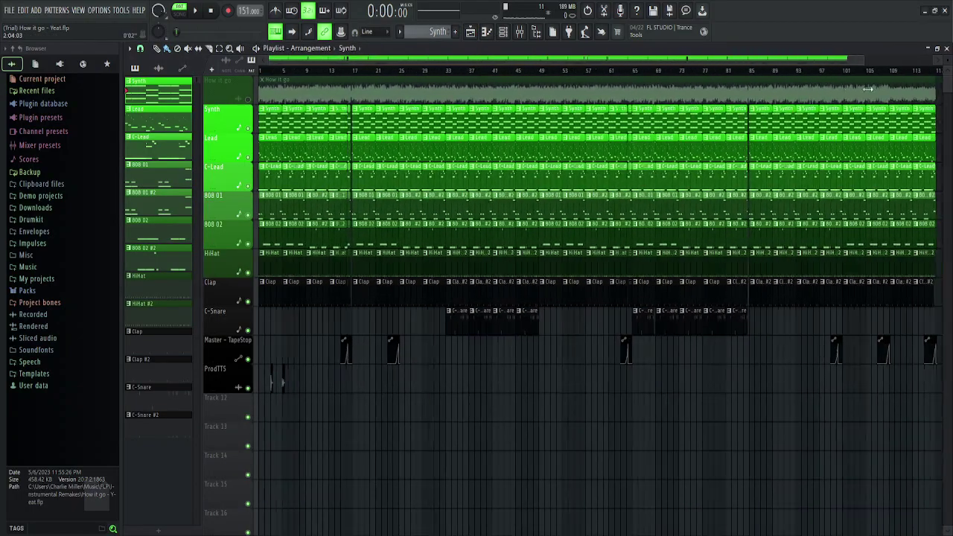
scroll(306, 161, up, 8)
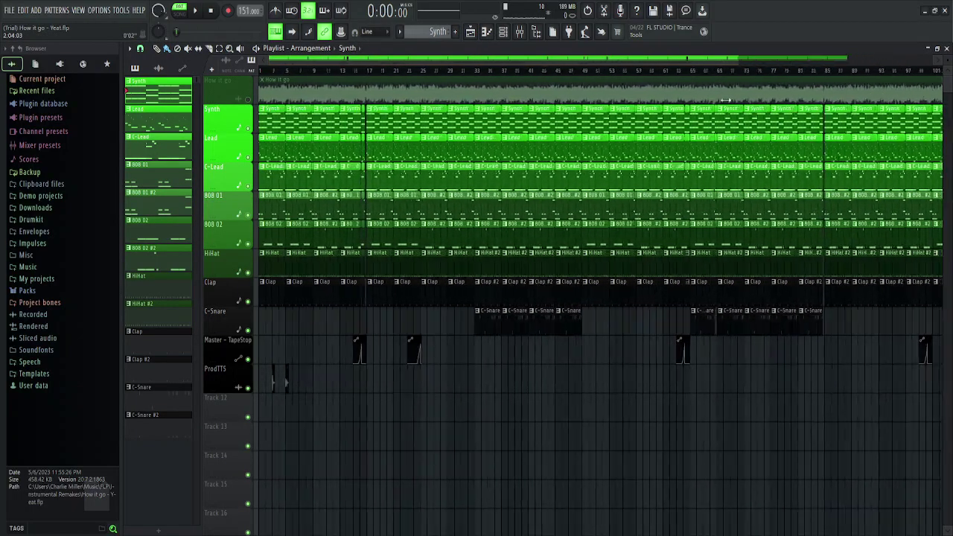
scroll(305, 161, up, 4)
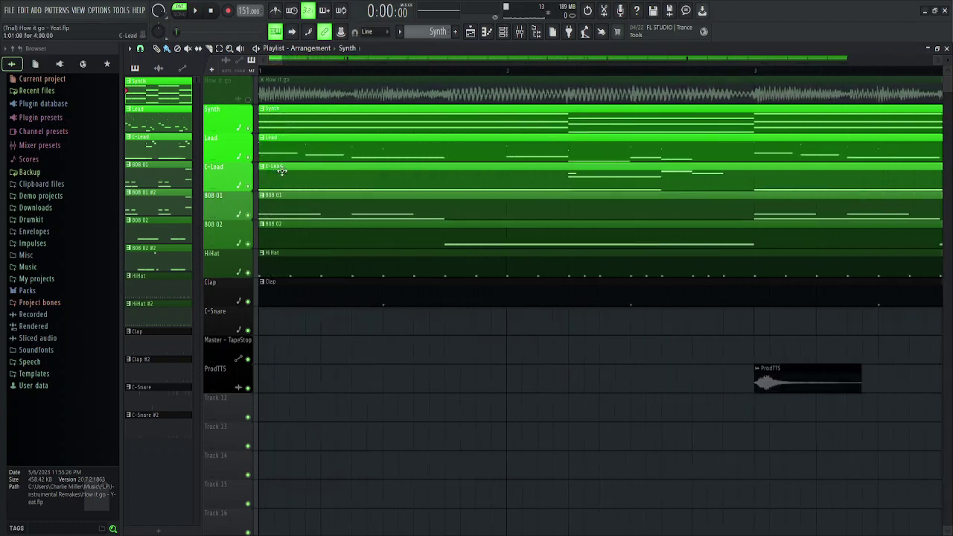
Step: Play the arrangement in song mode from bar 1 to its ending, and show its full length in the playlist
scroll(325, 145, down, 1)
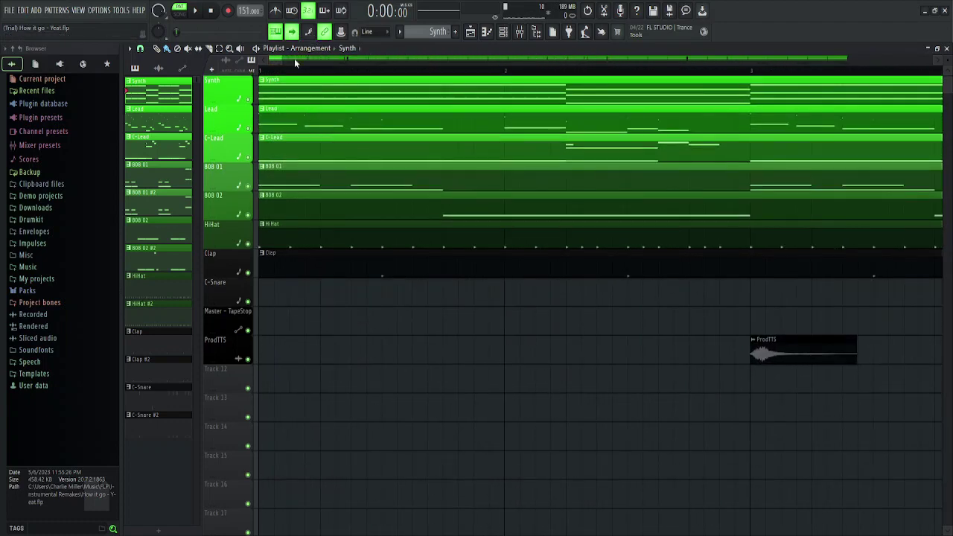
scroll(312, 175, up, 1)
scroll(313, 175, down, 1)
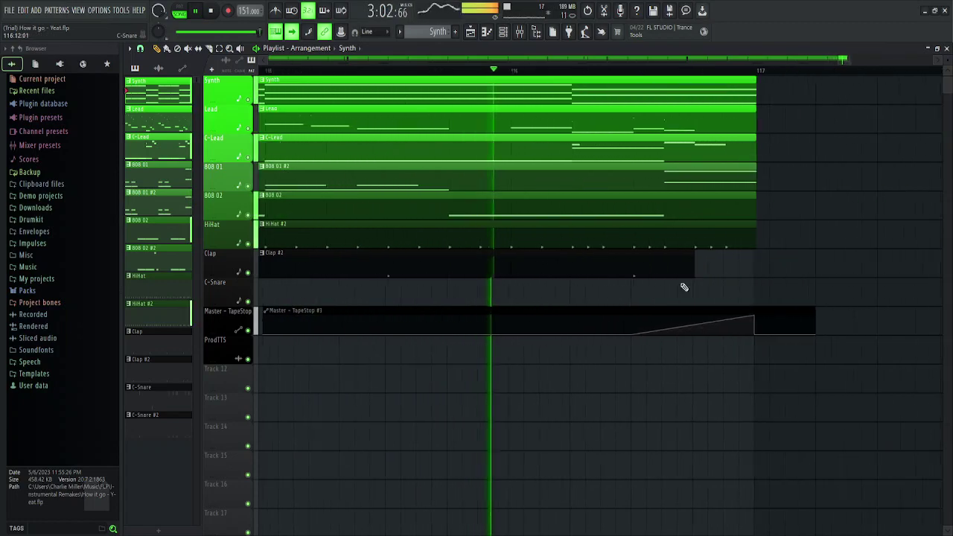
key(space)
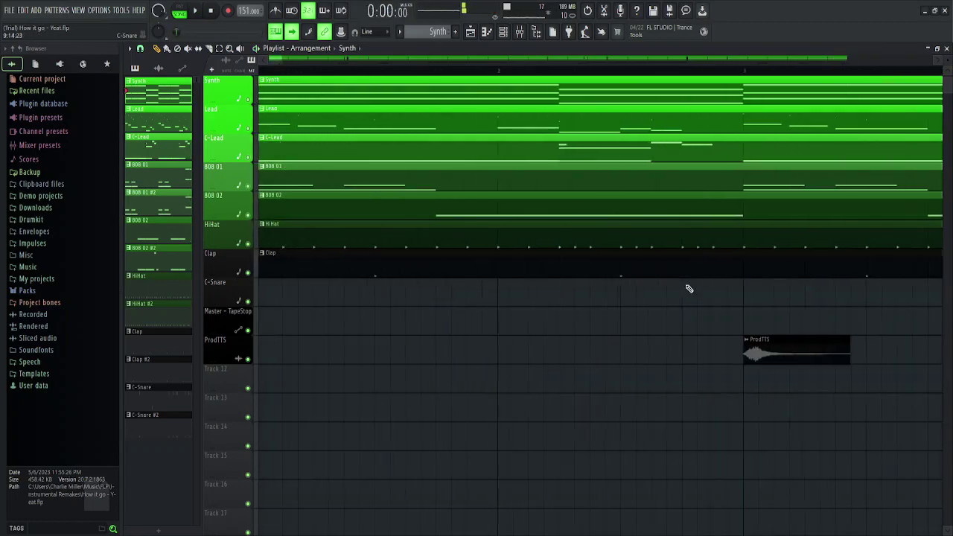
double_click(279, 62)
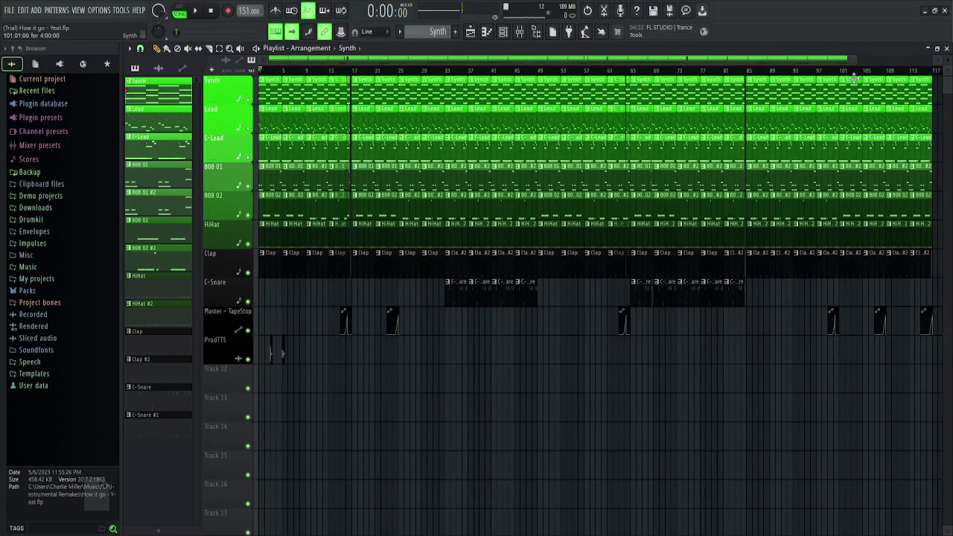
scroll(754, 330, up, 1)
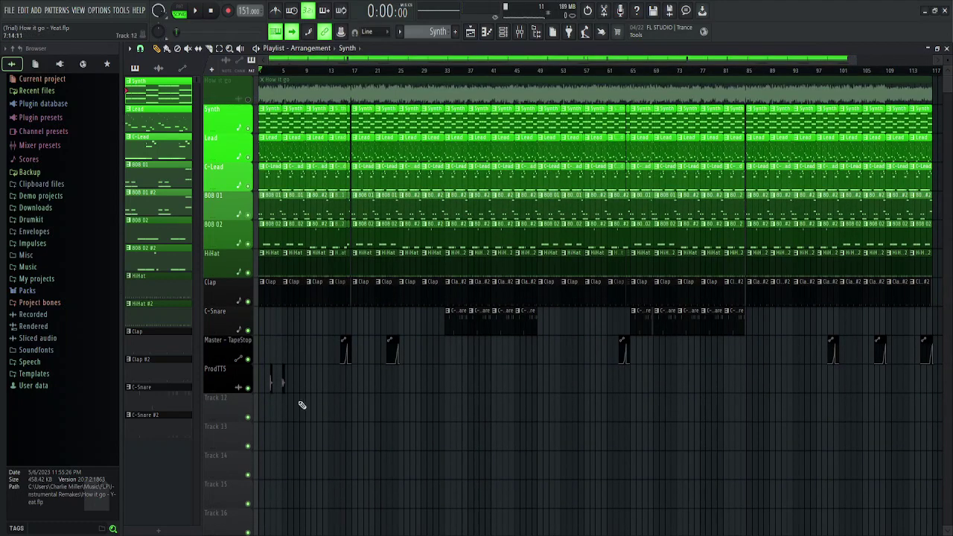